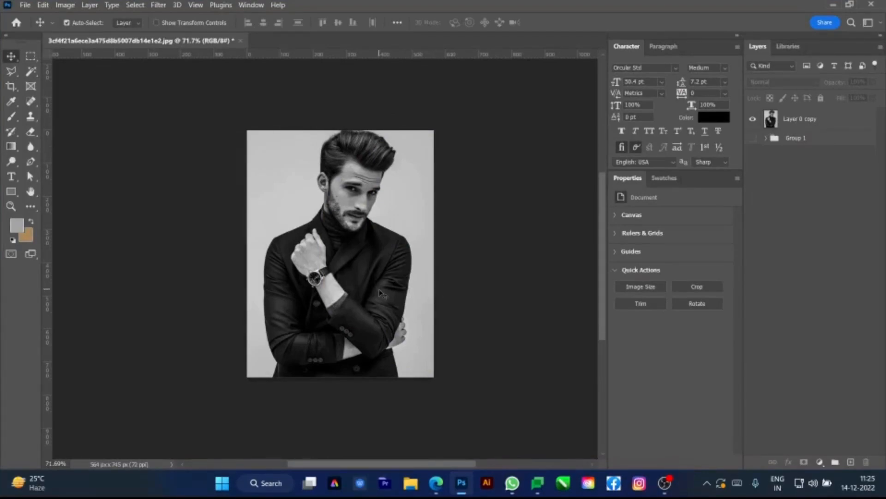
# - Select the black-and-white portrait layer, Layer 0 copy, on the canvas
pyautogui.scroll(1, 370, 300)
pyautogui.scroll(1, 346, 342)
pyautogui.scroll(2, 363, 367)
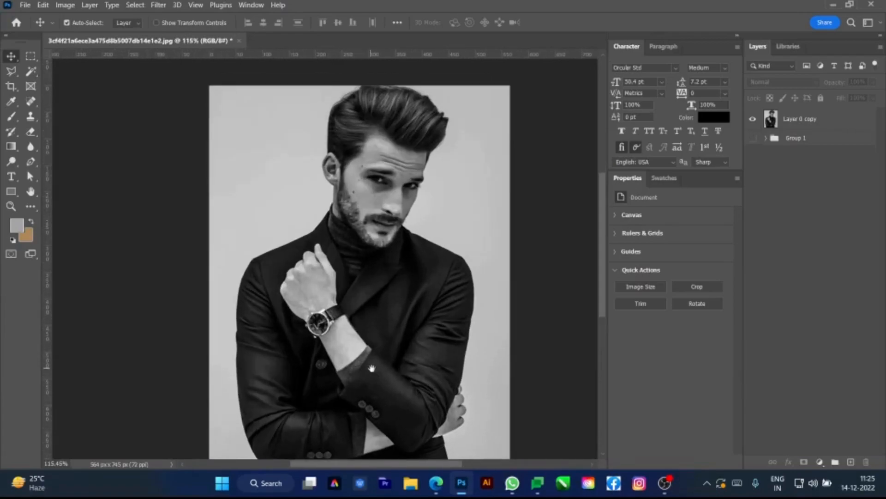
pyautogui.moveTo(363, 343); pyautogui.dragTo(365, 345)
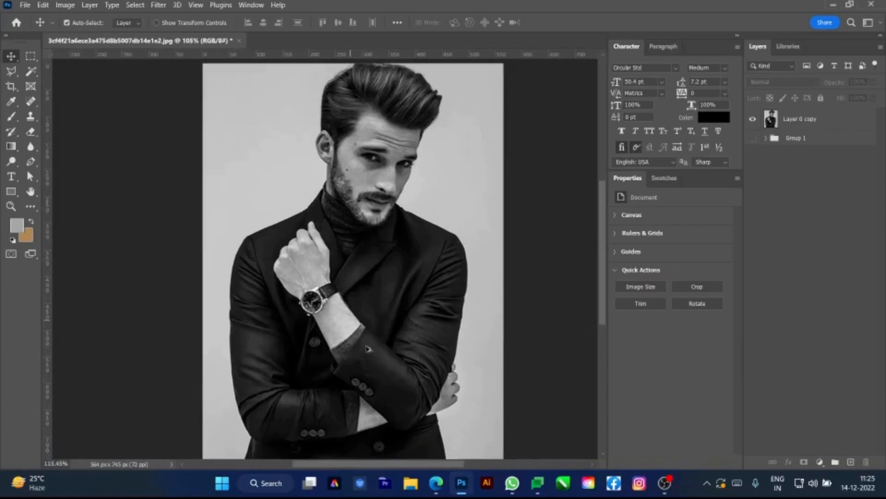
pyautogui.scroll(-1, 365, 364)
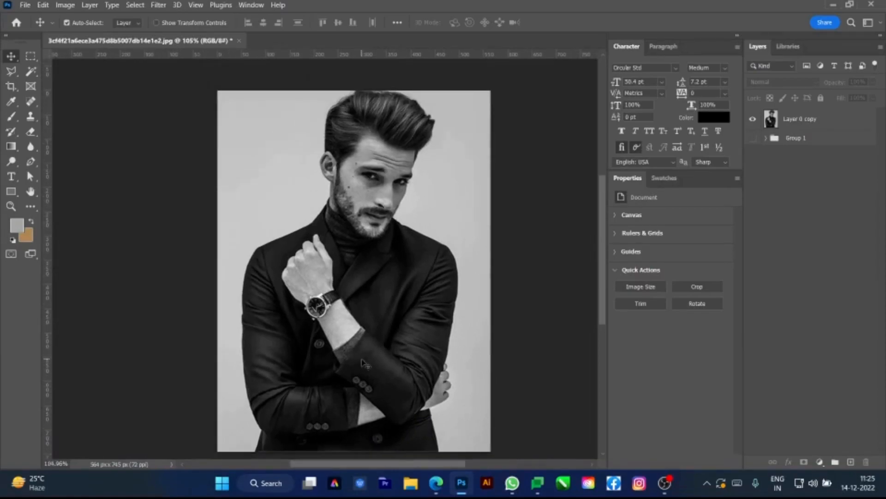
pyautogui.click(360, 319)
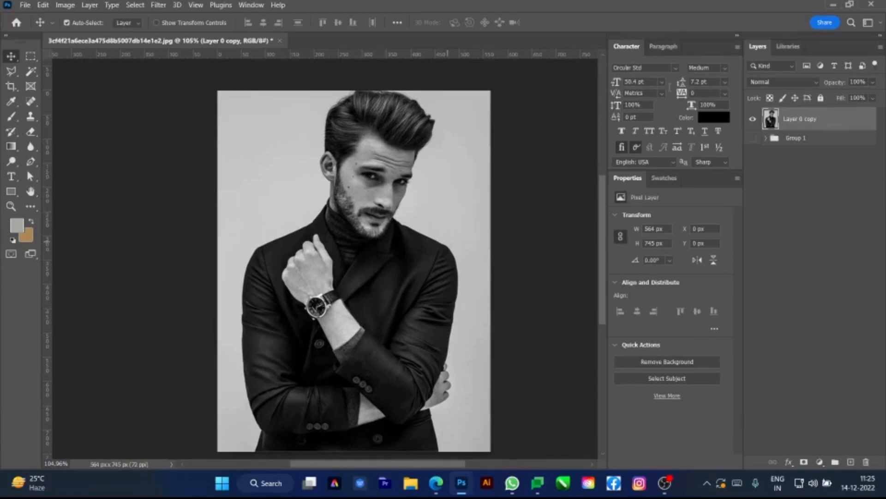
# - Switch to the desktop and preview the HD-wallpaper image of birds over a foggy mountainside
pyautogui.click(833, 5)
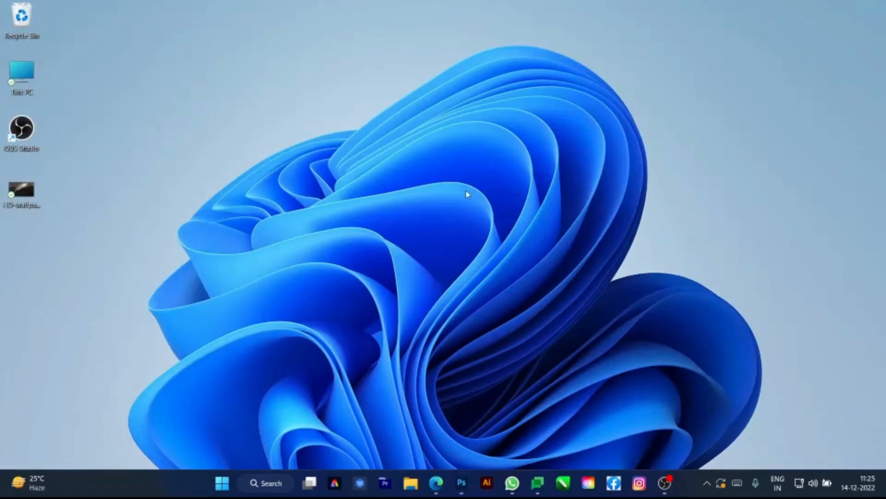
pyautogui.moveTo(23, 204); pyautogui.dragTo(843, 5)
pyautogui.click(843, 6)
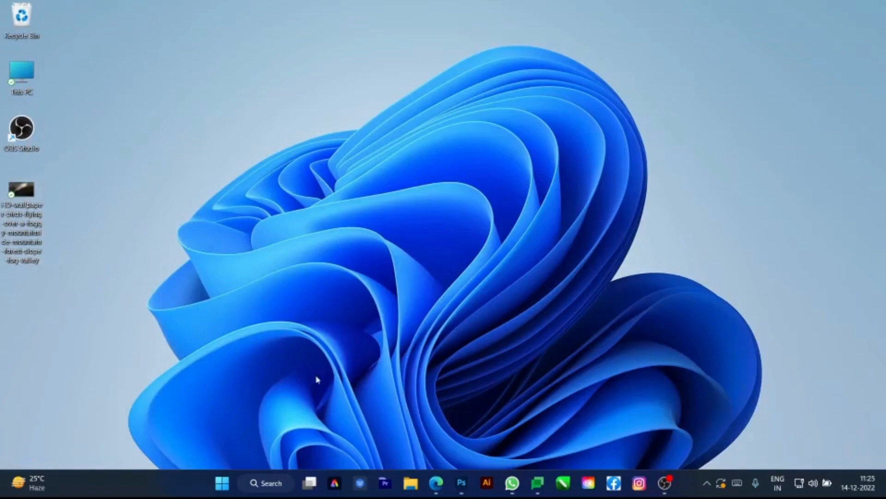
# - Switch back to Photoshop and place the foggy mountainside wallpaper from the desktop into the portrait document
pyautogui.click(462, 483)
pyautogui.click(864, 6)
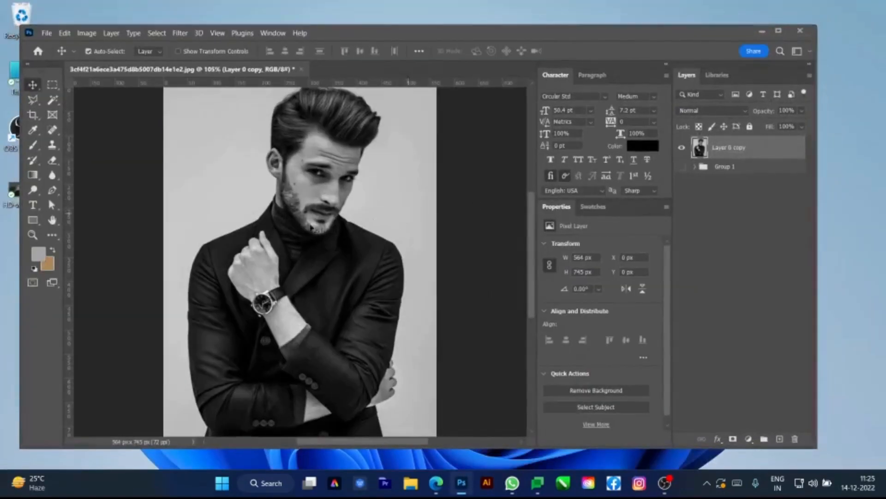
pyautogui.moveTo(318, 30); pyautogui.dragTo(389, 30)
pyautogui.moveTo(16, 207); pyautogui.dragTo(403, 230)
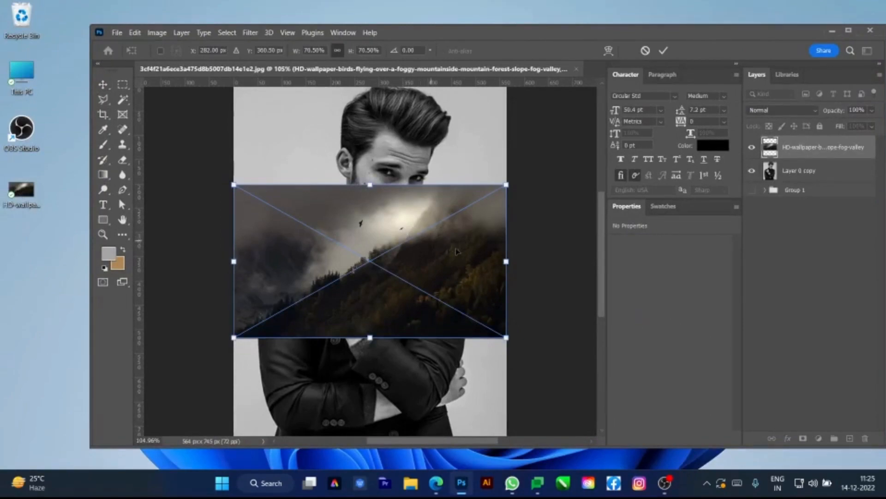
# - Rotate the placed mountain image to about -32 degrees, position it over the man's head and commit the placement
pyautogui.moveTo(515, 188); pyautogui.dragTo(473, 103)
pyautogui.moveTo(400, 231); pyautogui.dragTo(399, 149)
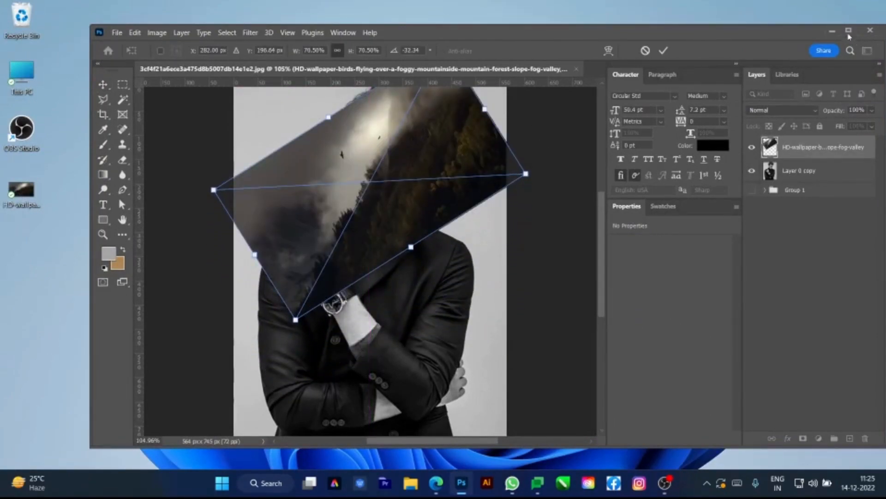
pyautogui.click(848, 30)
pyautogui.click(571, 22)
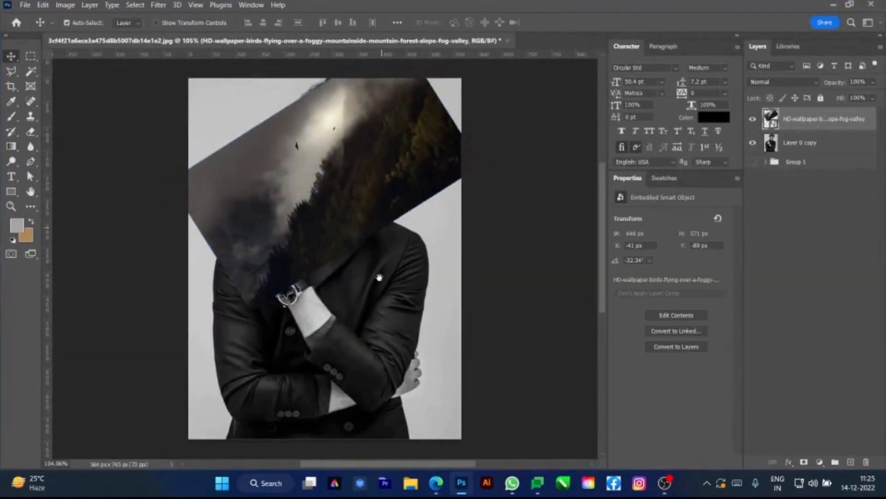
# - Set the mountain layer's opacity to 80%, rotate it to about -2.5 degrees and position it over the man's face
pyautogui.moveTo(344, 277); pyautogui.dragTo(346, 231)
pyautogui.press('8')
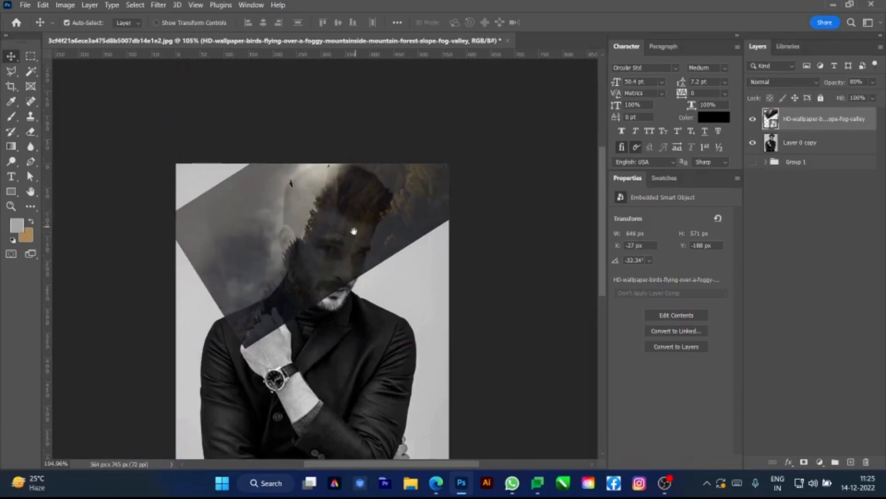
pyautogui.hotkey('ctrl', 't')
pyautogui.moveTo(500, 189); pyautogui.dragTo(478, 303)
pyautogui.moveTo(329, 280)
pyautogui.mouseDown()
pyautogui.moveTo(333, 265)
pyautogui.moveTo(333, 273)
pyautogui.moveTo(350, 267)
pyautogui.moveTo(337, 271)
pyautogui.mouseUp()
pyautogui.press('Return')
pyautogui.moveTo(285, 263); pyautogui.dragTo(269, 256)
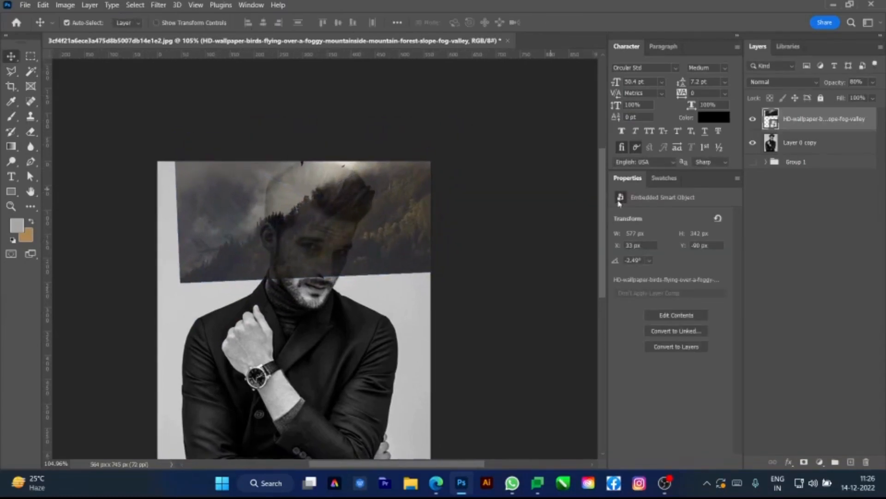
# - Set the mountain layer's opacity to 100% and hide the layer
pyautogui.press('0')
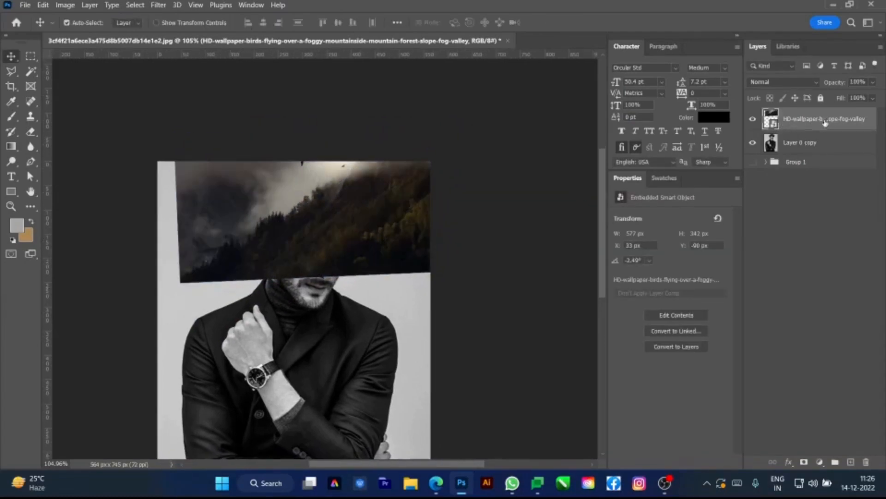
pyautogui.click(753, 120)
pyautogui.click(753, 121)
pyautogui.click(753, 121)
pyautogui.click(752, 121)
pyautogui.click(753, 121)
# - Add a Curves adjustment layer above Layer 0 copy and clip it to the portrait
pyautogui.click(802, 142)
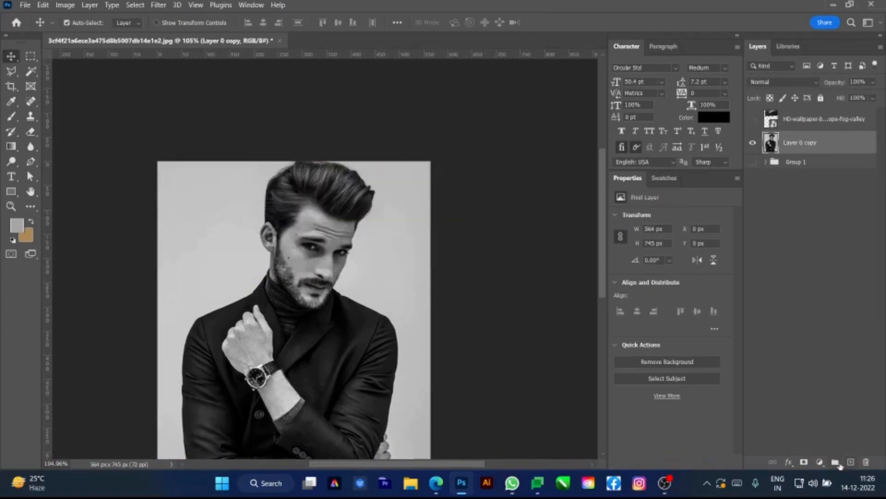
pyautogui.click(820, 462)
pyautogui.click(816, 313)
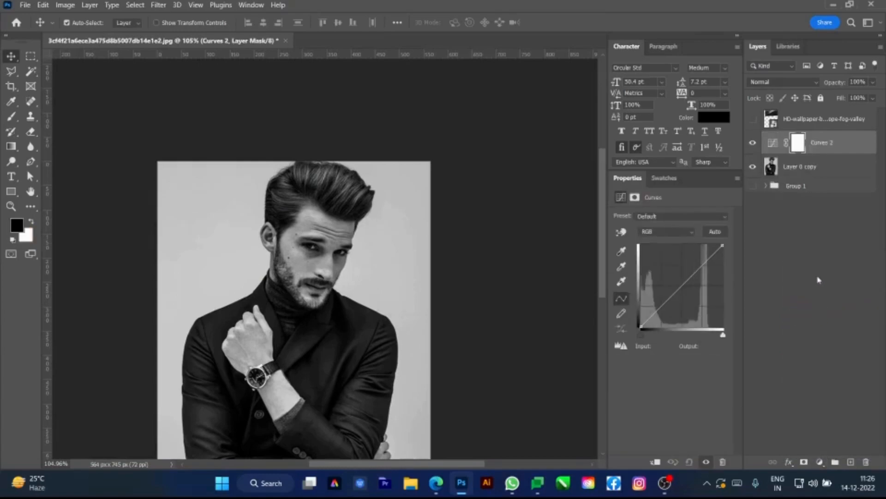
pyautogui.click(821, 143)
pyautogui.keyDown('alt'); pyautogui.click(824, 153); pyautogui.keyUp('alt')
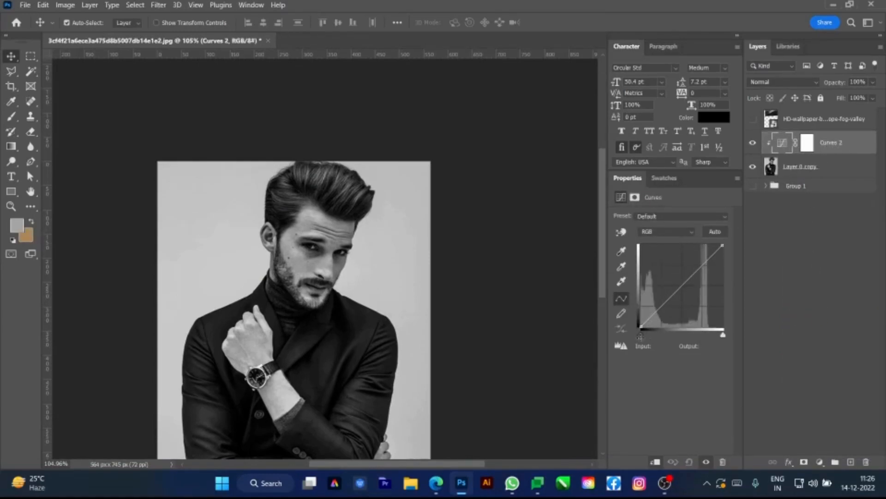
# - Move the Curves shadow point to input 72, output 44, and pull the highlight point inward and down
pyautogui.moveTo(642, 326); pyautogui.dragTo(660, 310)
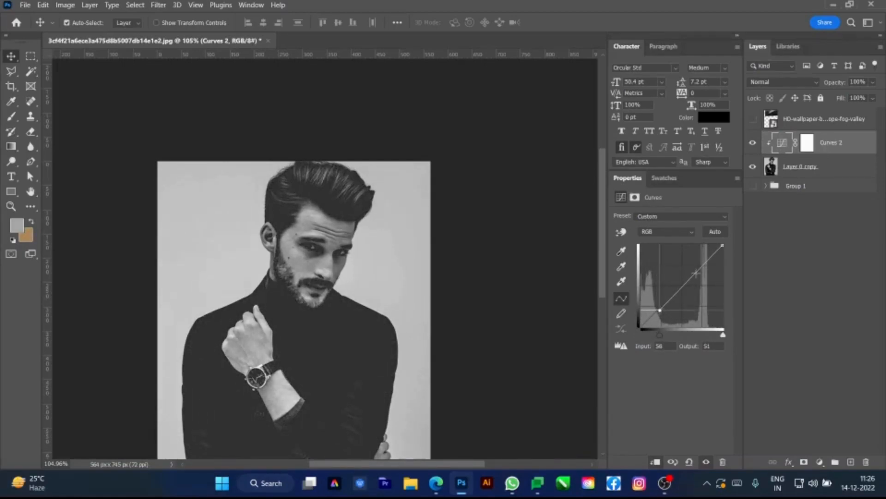
pyautogui.moveTo(722, 247); pyautogui.dragTo(714, 263)
pyautogui.moveTo(661, 311); pyautogui.dragTo(665, 313)
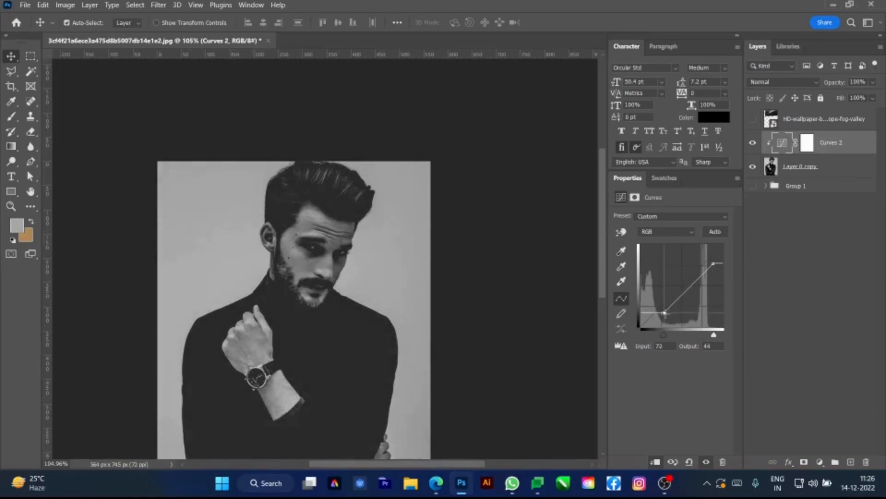
# - Select the man in Layer 0 copy with Select Subject and mask out the background with a layer mask
pyautogui.click(813, 168)
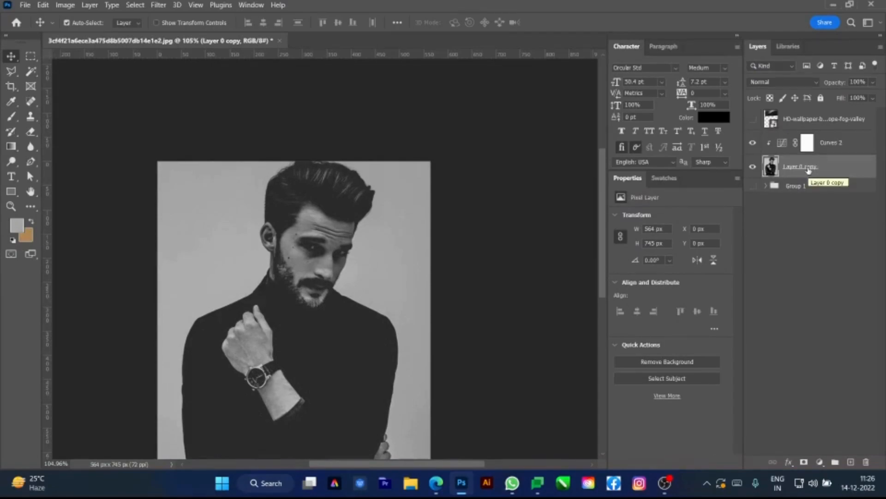
pyautogui.press('w')
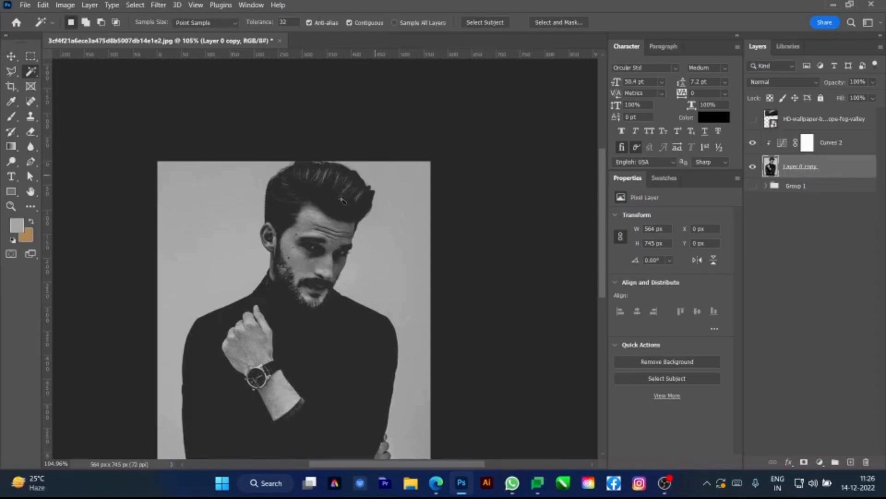
pyautogui.click(470, 25)
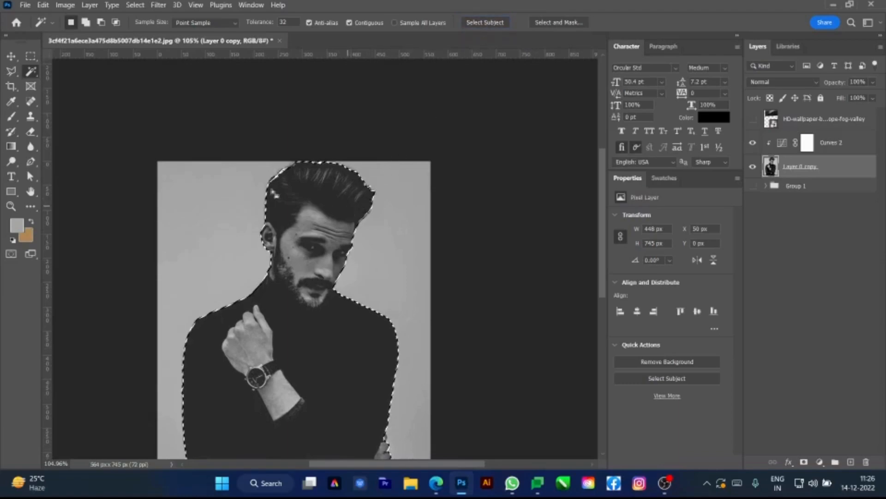
pyautogui.click(11, 56)
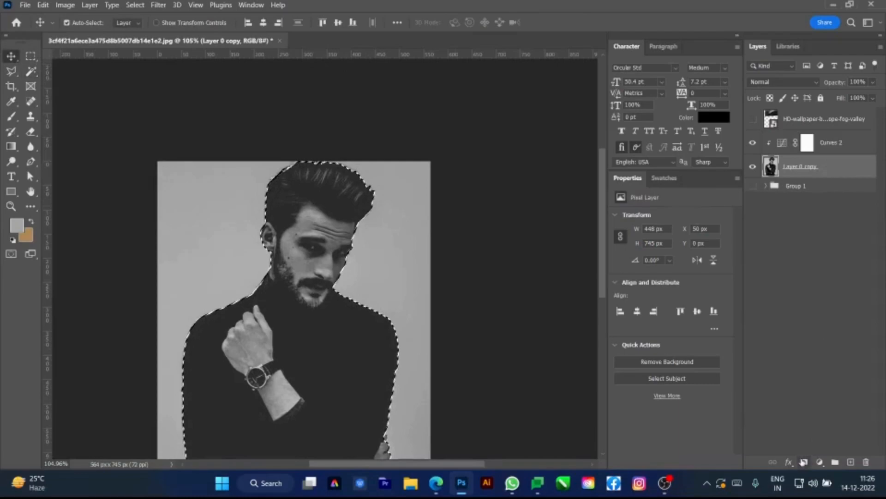
pyautogui.click(804, 462)
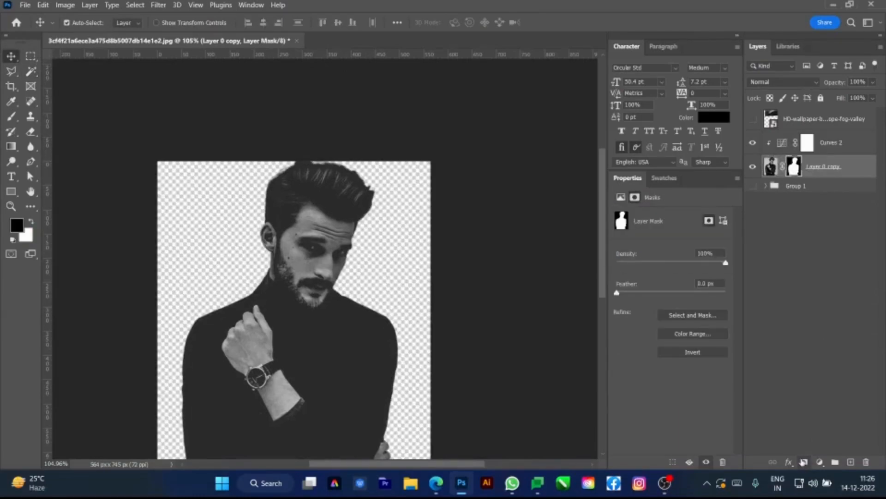
# - Scale the masked portrait down to about 88.7%, leaving empty space above the head
pyautogui.click(816, 169)
pyautogui.hotkey('ctrl', 't')
pyautogui.moveTo(294, 162); pyautogui.dragTo(295, 199)
pyautogui.press('Return')
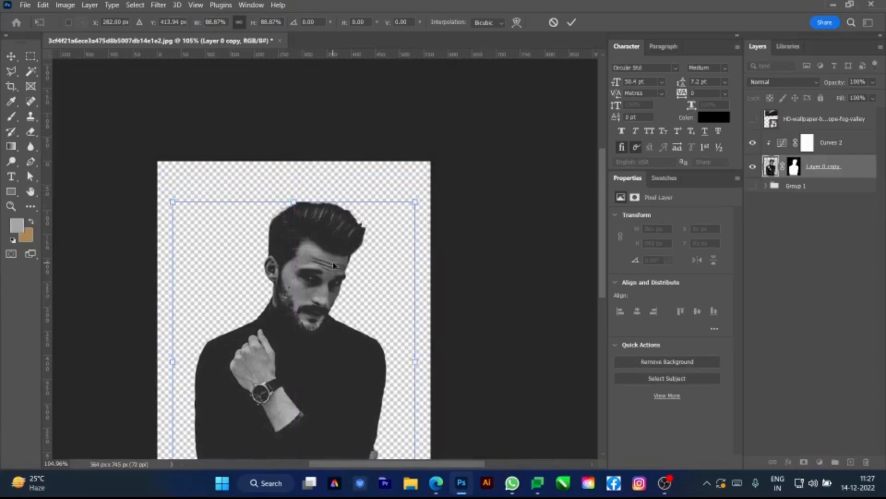
# - Show the mountain layer, move it over the man's head and clip it to the portrait
pyautogui.moveTo(338, 291); pyautogui.dragTo(351, 247)
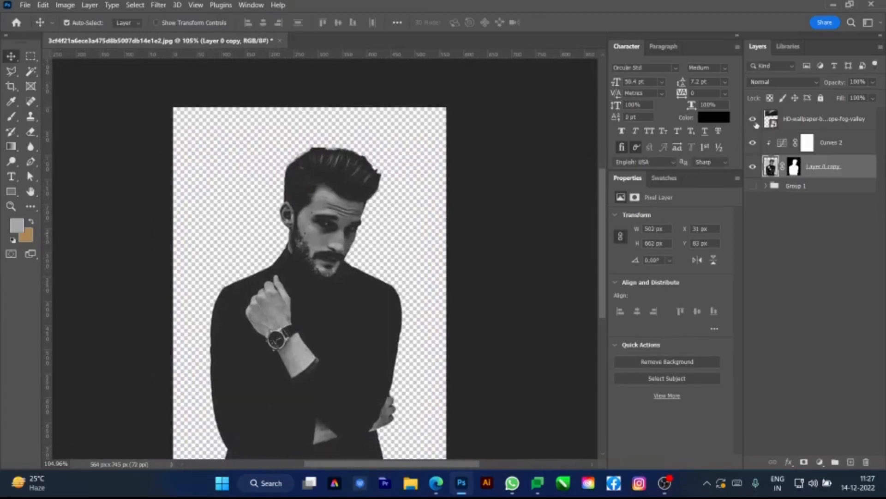
pyautogui.click(809, 122)
pyautogui.moveTo(315, 173); pyautogui.dragTo(295, 196)
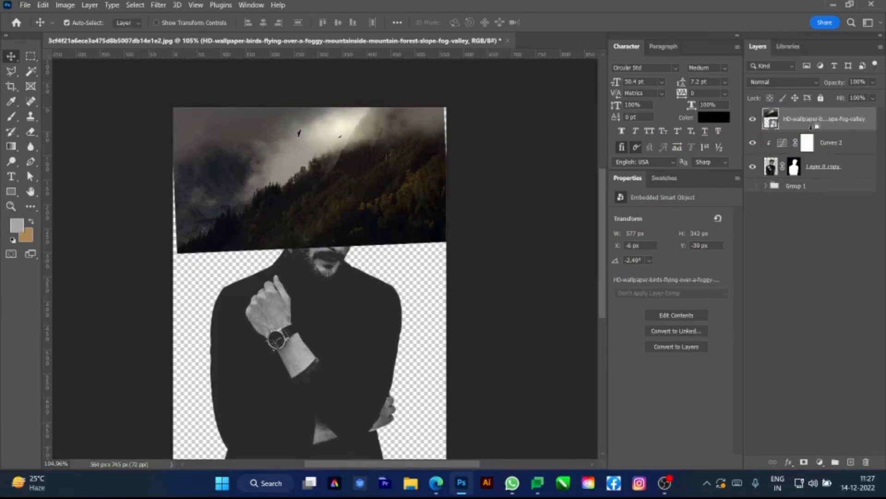
pyautogui.keyDown('alt'); pyautogui.click(811, 132); pyautogui.keyUp('alt')
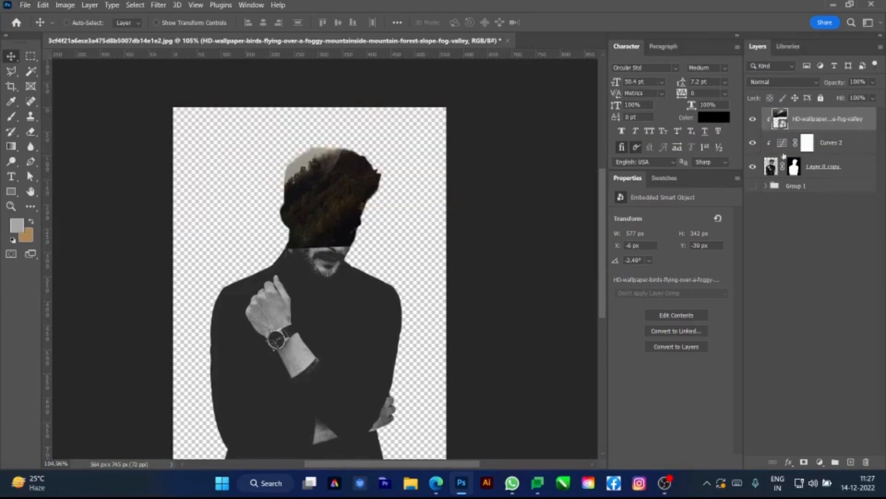
# - Rotate the clipped mountain image to about -23.7 degrees and adjust its position over the head and shoulder
pyautogui.hotkey('ctrl', 't')
pyautogui.moveTo(459, 89); pyautogui.dragTo(429, 54)
pyautogui.moveTo(388, 223)
pyautogui.mouseDown()
pyautogui.moveTo(393, 215)
pyautogui.moveTo(397, 226)
pyautogui.mouseUp()
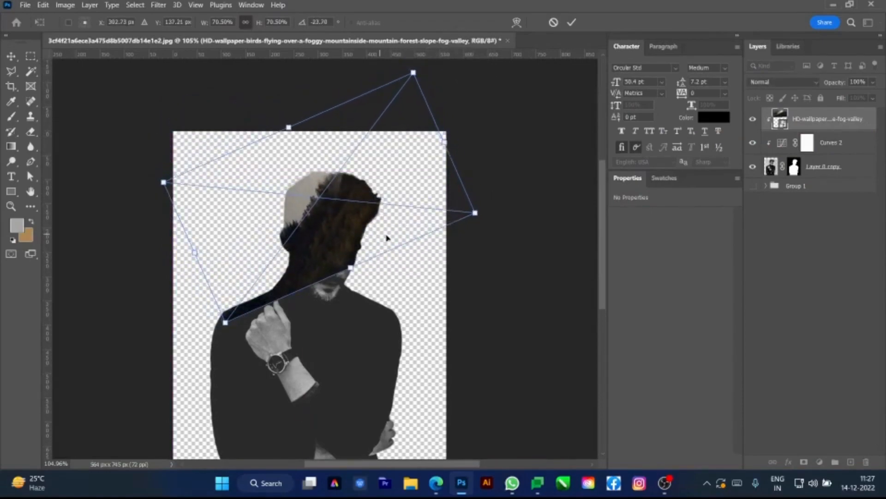
pyautogui.press('Return')
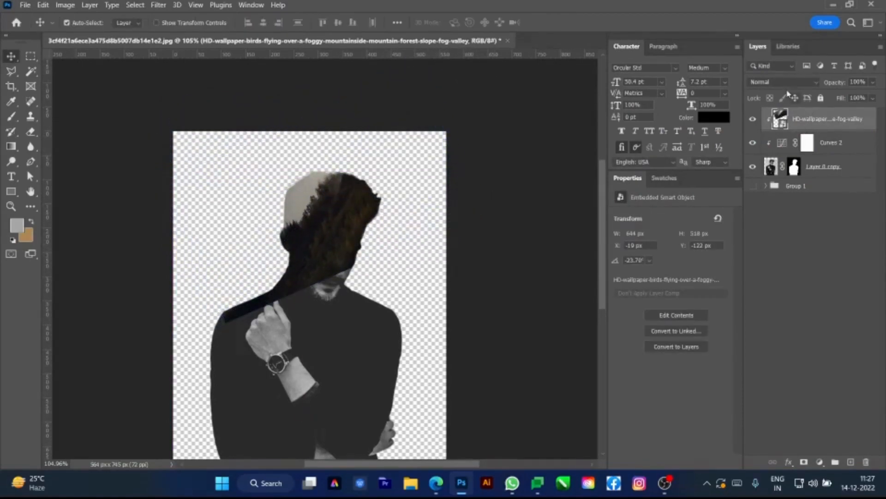
# - Try the mountain layer's blending modes from Darken onward, ending on Luminosity
pyautogui.click(785, 83)
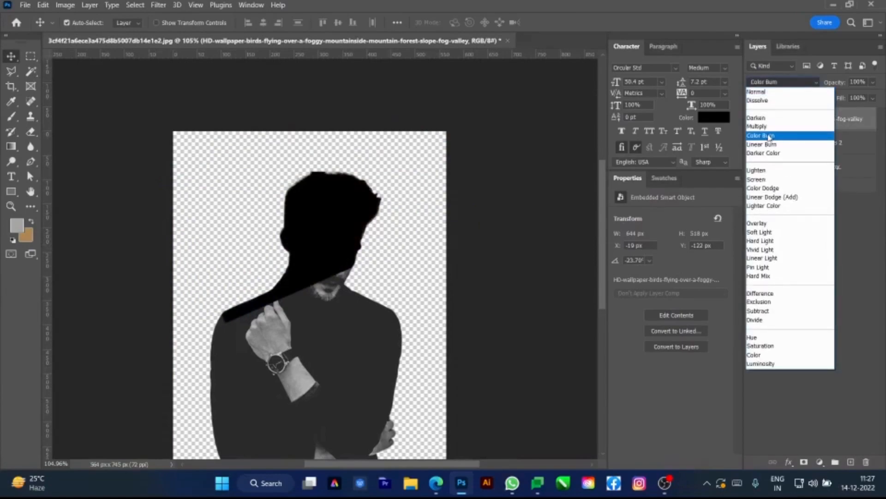
pyautogui.click(765, 118)
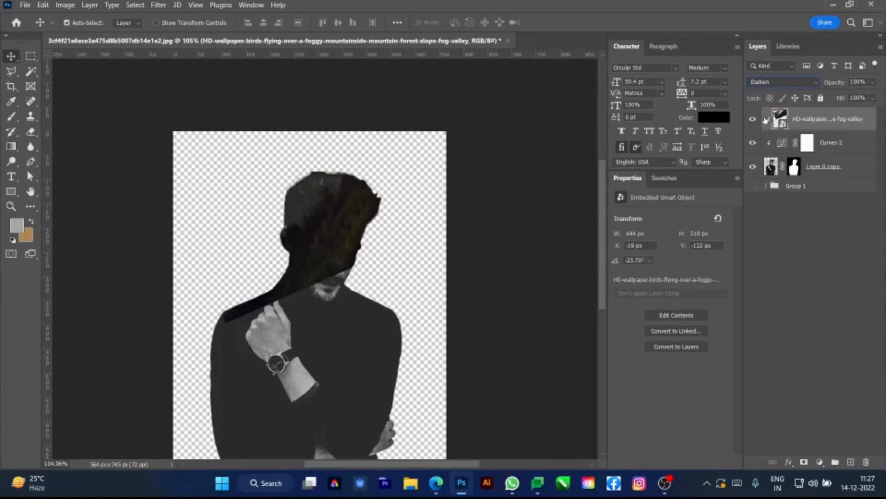
pyautogui.press('Down')
pyautogui.press('Down')
pyautogui.press('Down')
pyautogui.press('Down')
pyautogui.press('Down')
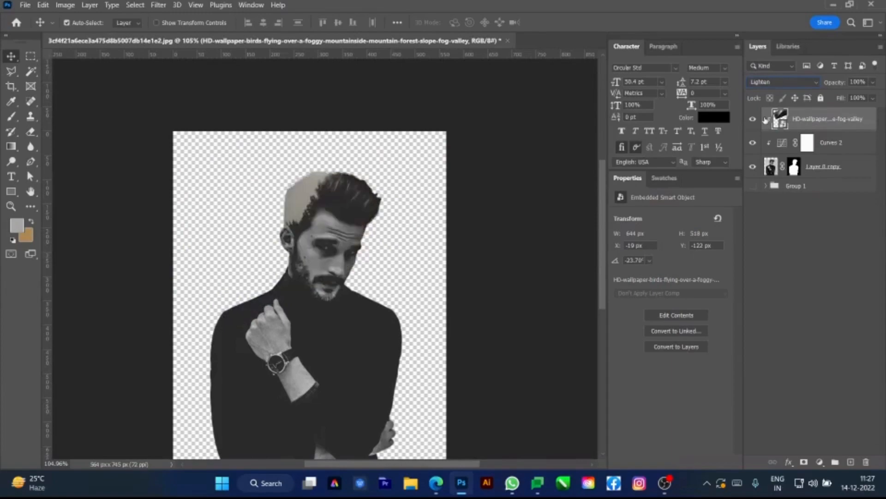
pyautogui.press('Down')
pyautogui.press('Down')
pyautogui.press('Down')
pyautogui.press('Down')
pyautogui.press('Down')
pyautogui.press('Down')
pyautogui.press('Down')
pyautogui.press('Down')
pyautogui.press('Down')
pyautogui.press('Down')
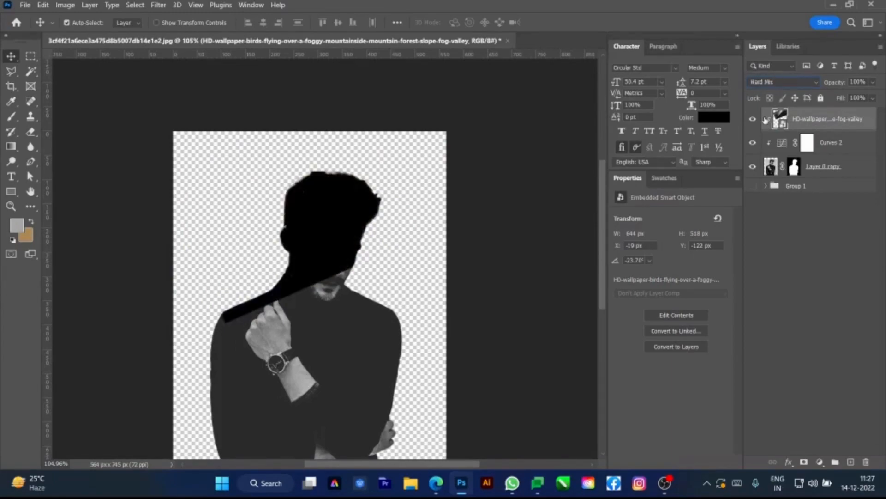
pyautogui.press('Down')
pyautogui.press('Down')
pyautogui.press('Down')
pyautogui.press('Down')
pyautogui.press('Down')
pyautogui.press('Down')
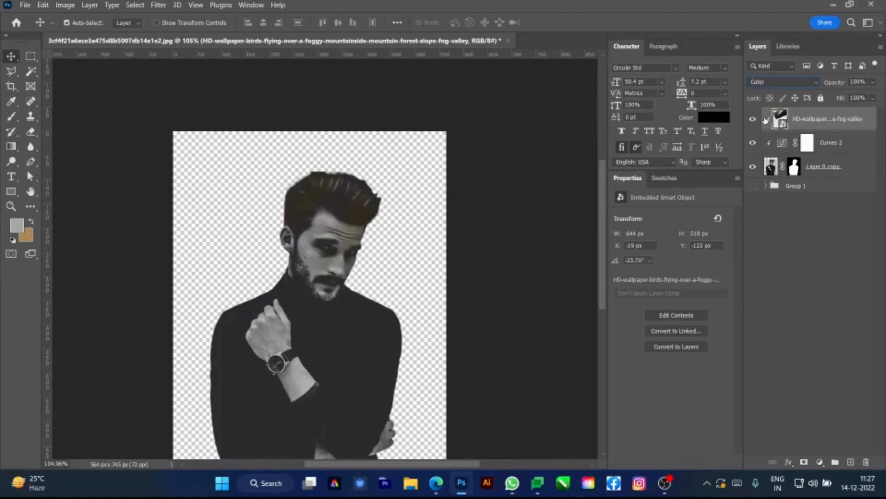
pyautogui.press('Down')
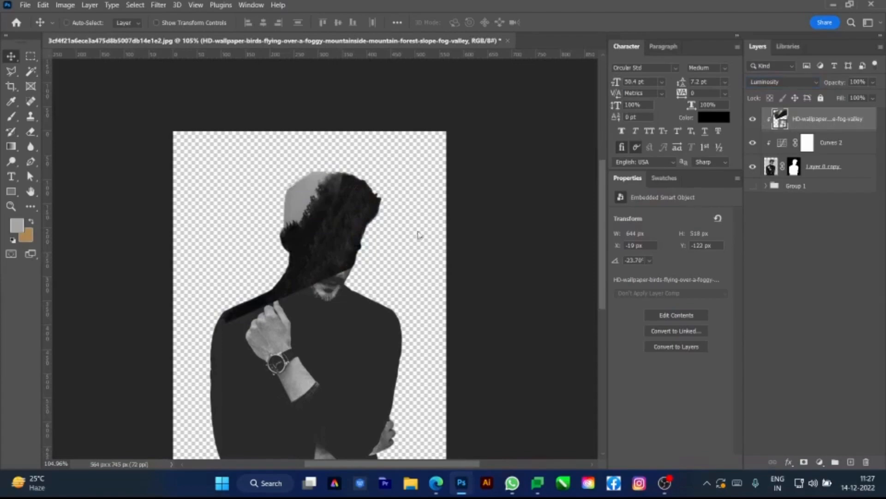
# - Rotate the clipped mountain image to about -9.33 degrees and reposition it so the treeline crosses the man's head
pyautogui.hotkey('ctrl', 't')
pyautogui.moveTo(495, 198); pyautogui.dragTo(468, 240)
pyautogui.moveTo(389, 211)
pyautogui.mouseDown()
pyautogui.moveTo(418, 199)
pyautogui.moveTo(390, 222)
pyautogui.mouseUp()
pyautogui.moveTo(483, 246); pyautogui.dragTo(480, 257)
pyautogui.moveTo(372, 239); pyautogui.dragTo(372, 244)
pyautogui.press('Return')
pyautogui.scroll(3, 395, 240)
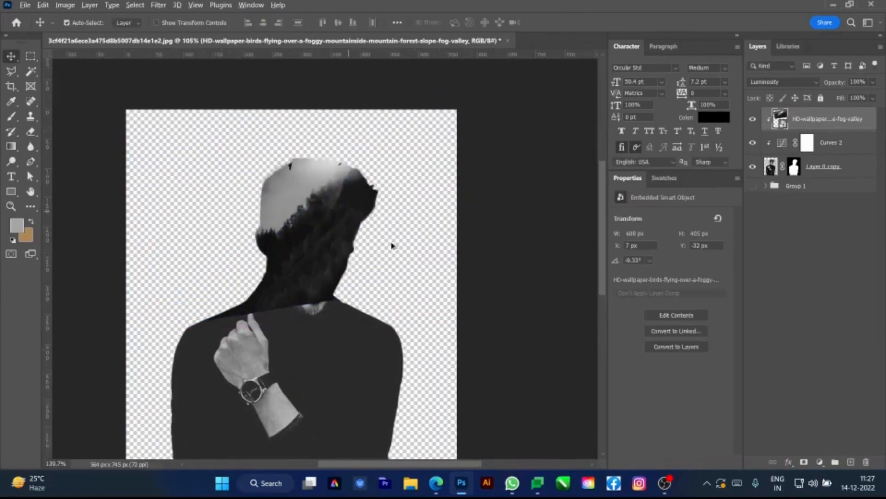
# - Add a layer mask to the mountain layer and paint black over the man's face and hair quiff to reveal the portrait
pyautogui.click(803, 464)
pyautogui.press('b')
pyautogui.moveTo(328, 280); pyautogui.dragTo(375, 270)
pyautogui.moveTo(441, 278)
pyautogui.mouseDown()
pyautogui.moveTo(256, 305)
pyautogui.moveTo(188, 357)
pyautogui.moveTo(365, 309)
pyautogui.moveTo(374, 248)
pyautogui.mouseUp()
pyautogui.press('v')
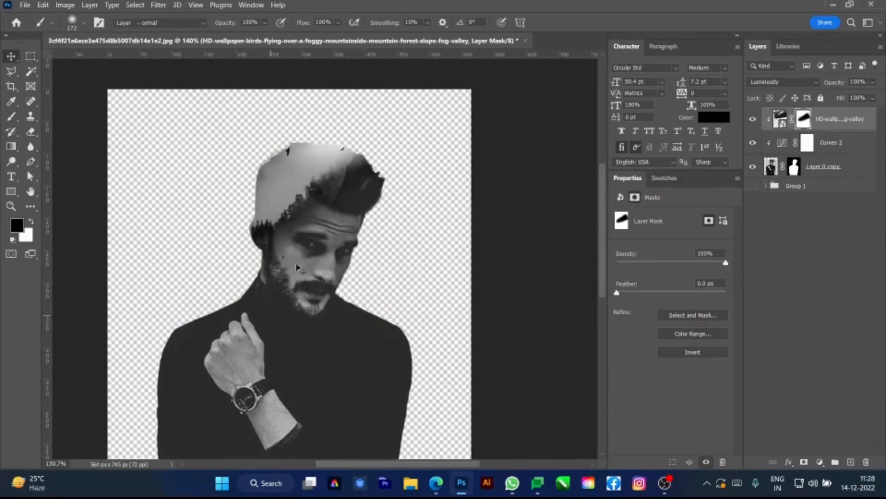
# - Sample the light grey of the foggy sky on the head and fill a new layer beneath the portrait with it
pyautogui.press('alt')
pyautogui.press('i')
pyautogui.click(325, 157)
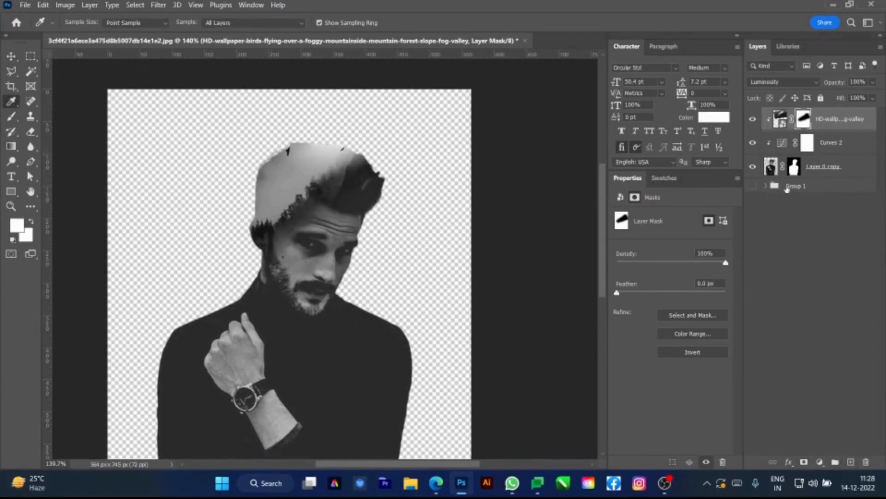
pyautogui.click(828, 168)
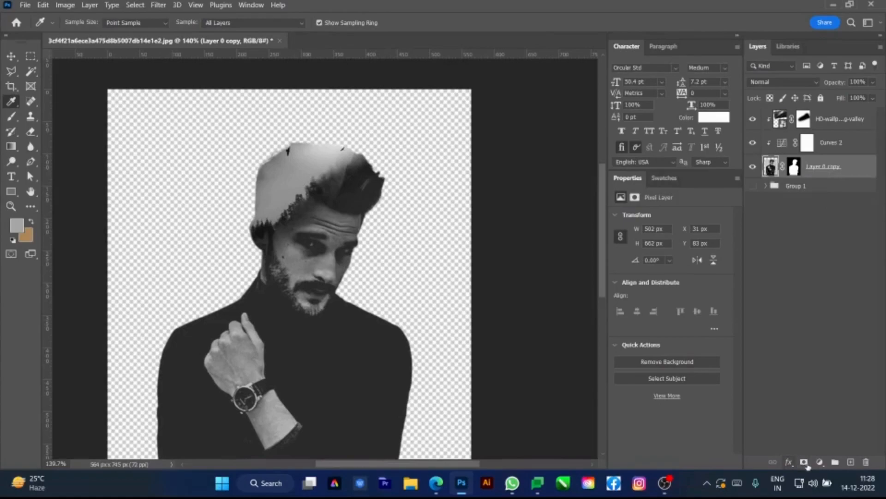
pyautogui.keyDown('ctrl'); pyautogui.click(850, 462); pyautogui.keyUp('ctrl')
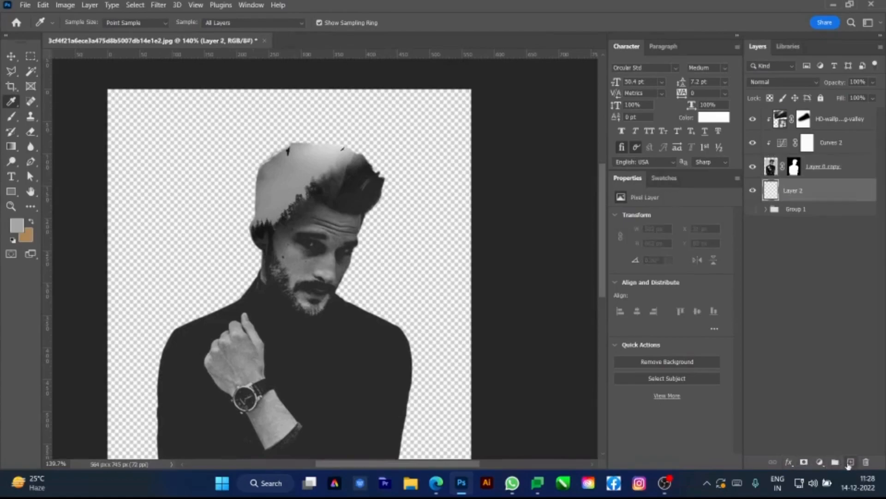
pyautogui.hotkey('alt', 'BackSpace')
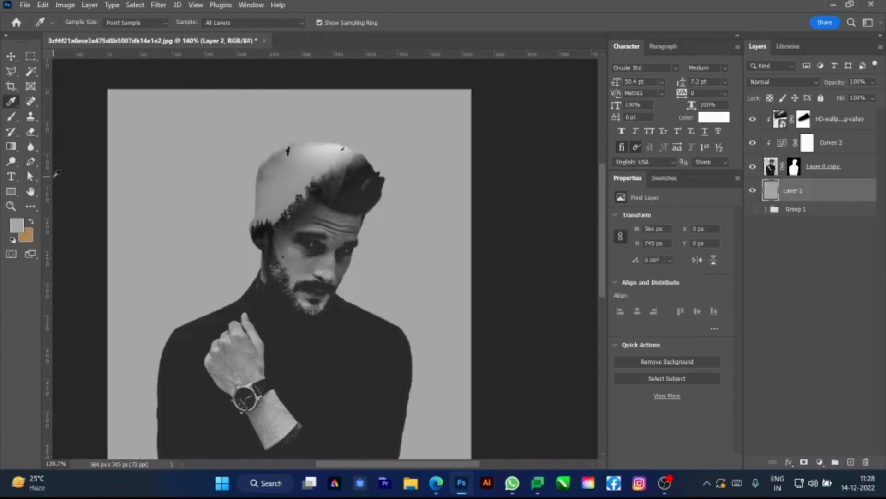
pyautogui.press('v')
# - Paint pure black on the portrait's mask to fade the sky-filled top of the head into the grey background
pyautogui.click(794, 167)
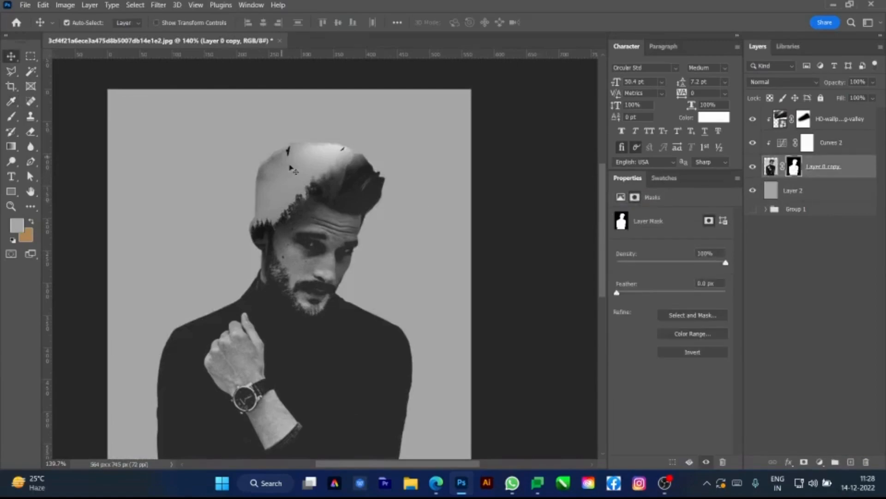
pyautogui.press('b')
pyautogui.keyDown('alt'); pyautogui.rightClick(257, 155); pyautogui.keyUp('alt')
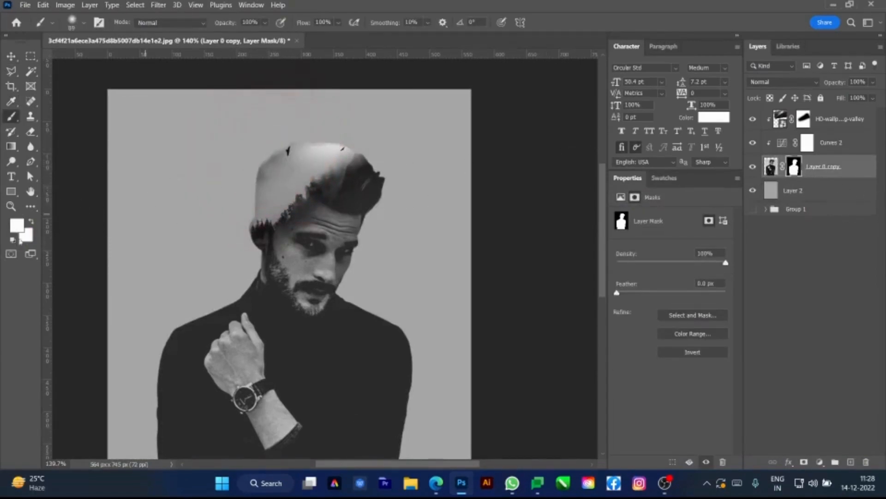
pyautogui.keyDown('alt'); pyautogui.click(534, 214); pyautogui.keyUp('alt')
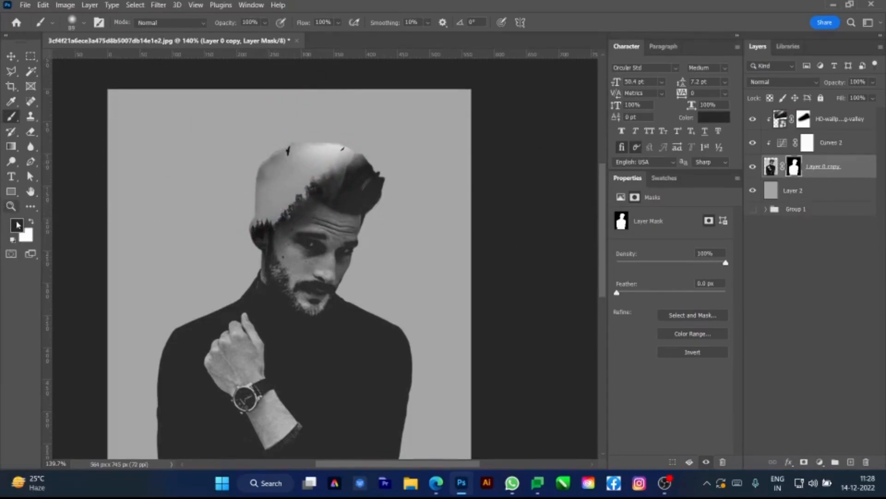
pyautogui.click(17, 225)
pyautogui.moveTo(610, 386); pyautogui.dragTo(538, 480)
pyautogui.press('Return')
pyautogui.moveTo(277, 161)
pyautogui.mouseDown()
pyautogui.moveTo(254, 158)
pyautogui.moveTo(248, 189)
pyautogui.moveTo(306, 134)
pyautogui.moveTo(314, 144)
pyautogui.mouseUp()
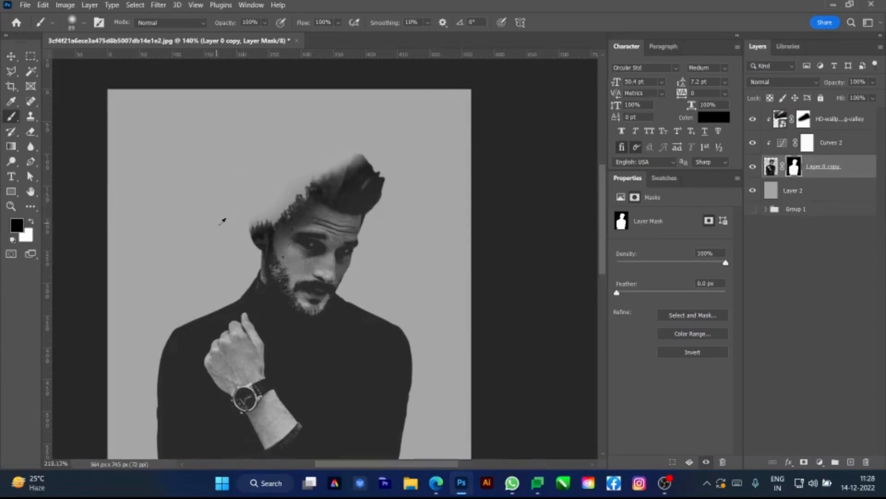
# - Refine the portrait's mask with a smaller black brush along the ear and the treeline so their edges melt into the background
pyautogui.scroll(10, 231, 221)
pyautogui.moveTo(264, 224); pyautogui.dragTo(232, 205)
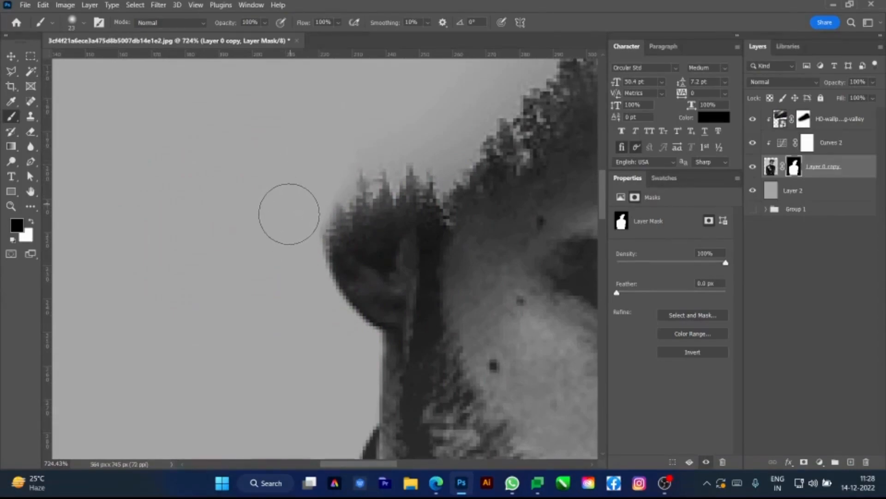
pyautogui.scroll(-5, 299, 195)
pyautogui.moveTo(300, 209); pyautogui.dragTo(246, 307)
pyautogui.moveTo(247, 269); pyautogui.dragTo(258, 270)
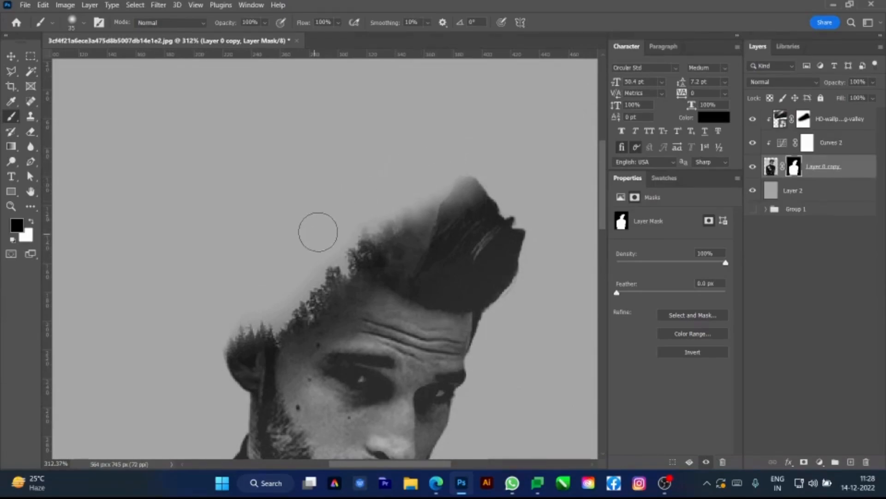
pyautogui.moveTo(231, 279); pyautogui.dragTo(213, 243)
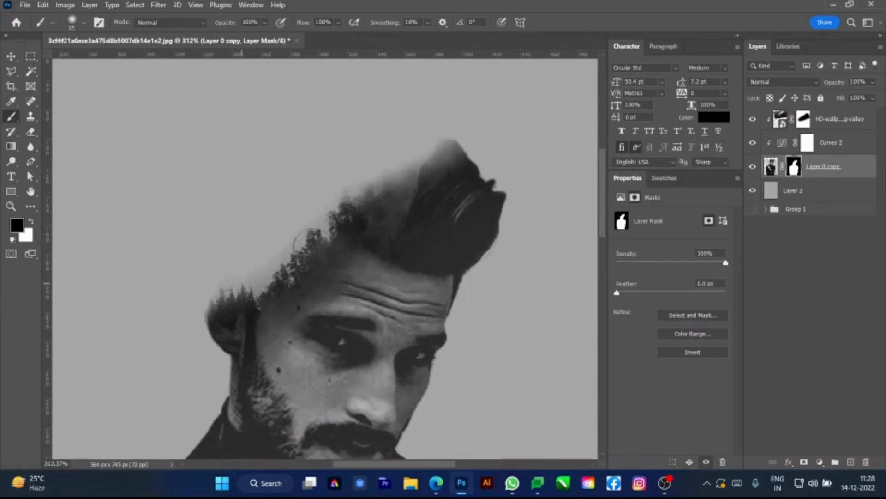
# - Paint white on the mountain layer's mask over the hair quiff to bring the forest texture into the hair
pyautogui.click(831, 119)
pyautogui.click(804, 119)
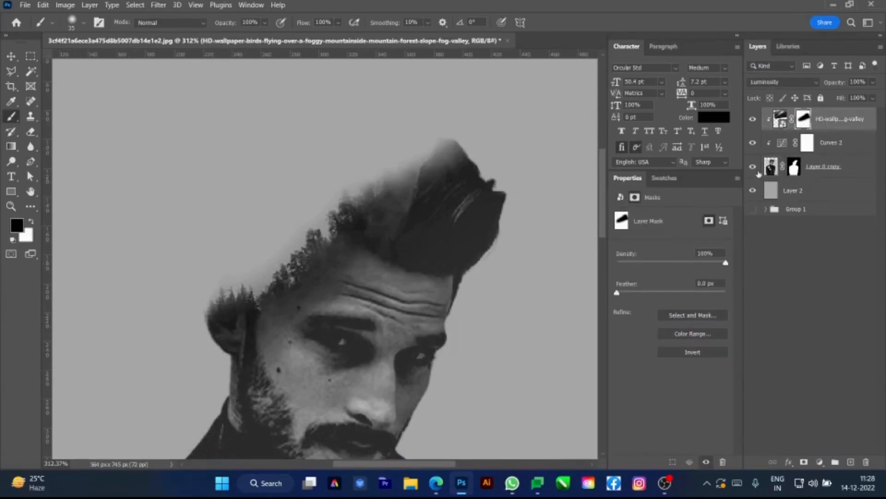
pyautogui.click(826, 170)
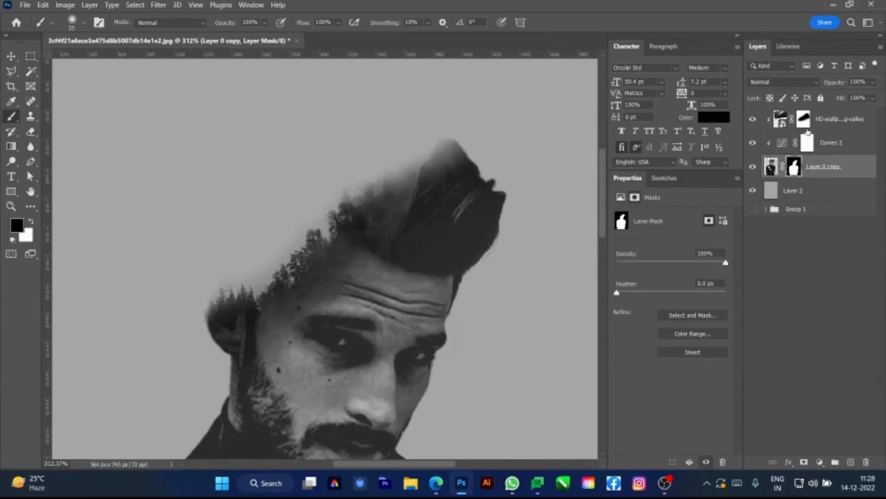
pyautogui.click(804, 119)
pyautogui.press(']')
pyautogui.press(']')
pyautogui.press('x')
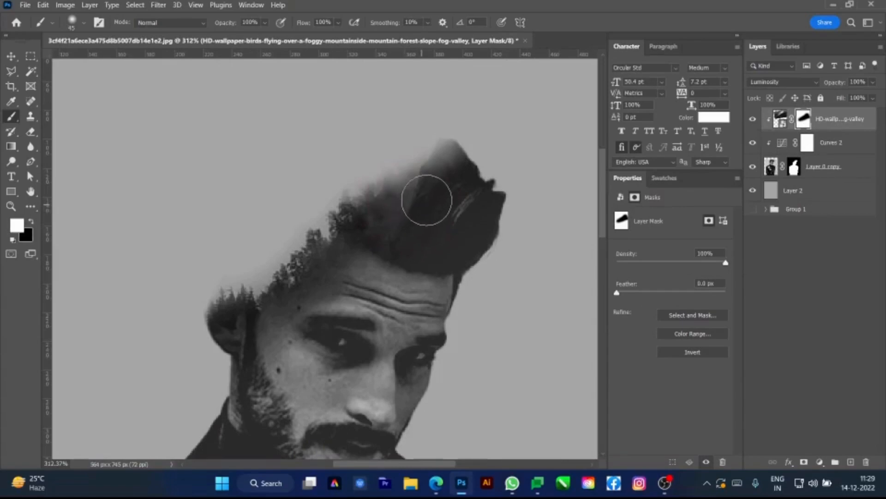
pyautogui.moveTo(432, 182)
pyautogui.mouseDown()
pyautogui.moveTo(437, 204)
pyautogui.moveTo(449, 209)
pyautogui.moveTo(447, 189)
pyautogui.moveTo(422, 194)
pyautogui.moveTo(430, 193)
pyautogui.mouseUp()
pyautogui.scroll(4, 431, 193)
pyautogui.moveTo(442, 184); pyautogui.dragTo(422, 184)
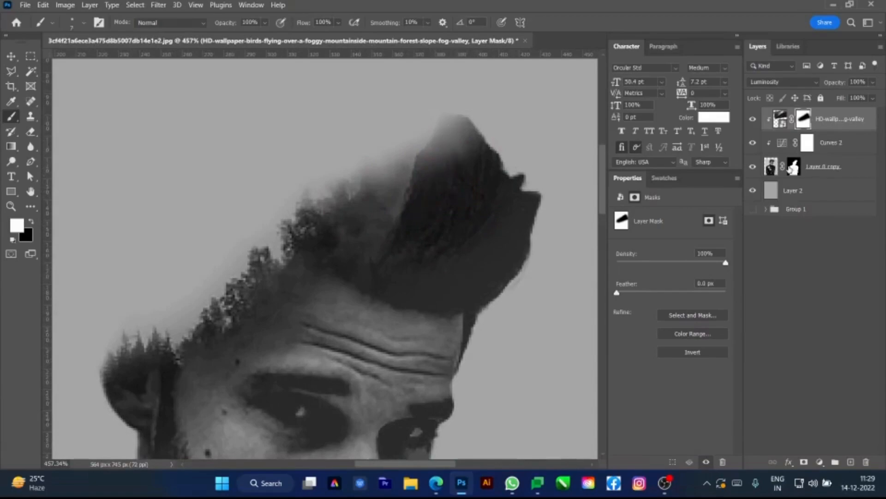
# - Paint white on the mountain layer's mask over the ear to cover it with dark forest
pyautogui.click(794, 167)
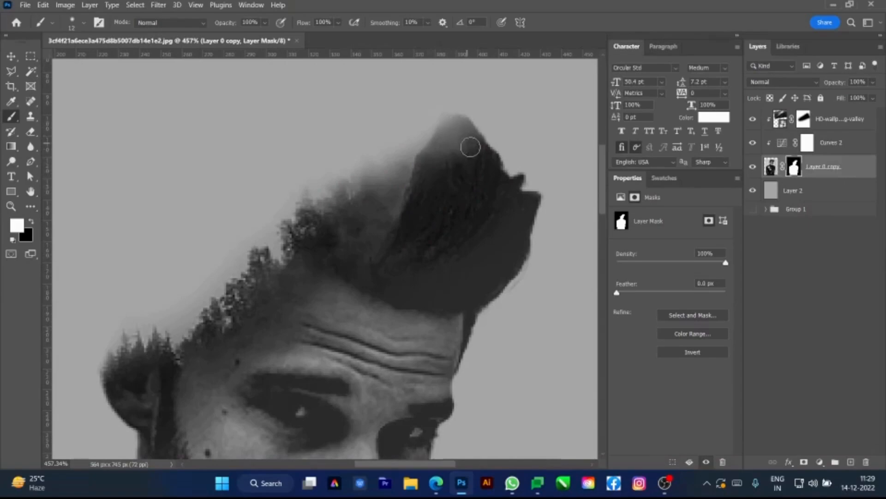
pyautogui.scroll(-6, 411, 217)
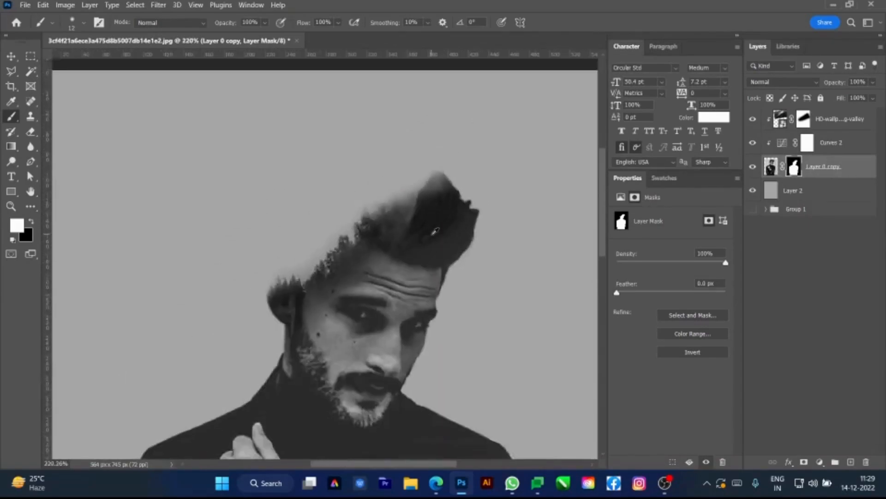
pyautogui.scroll(3, 398, 254)
pyautogui.press('v')
pyautogui.scroll(6, 355, 254)
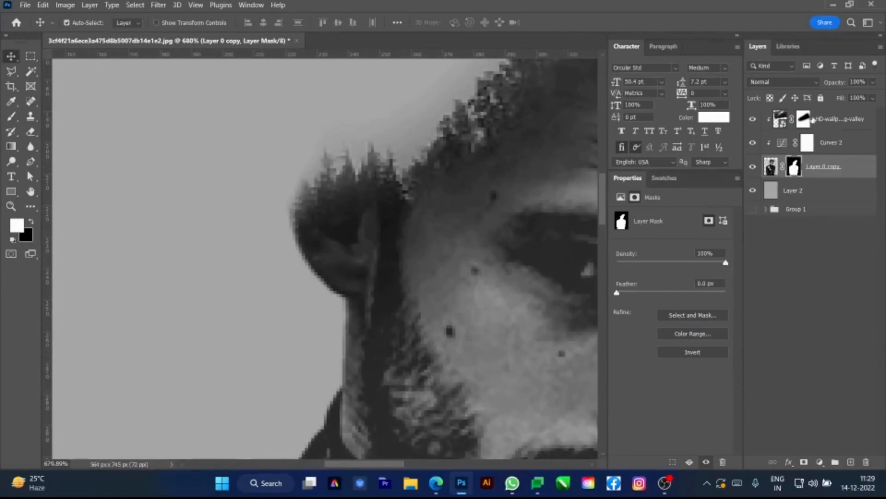
pyautogui.click(803, 118)
pyautogui.press('b')
pyautogui.press('x')
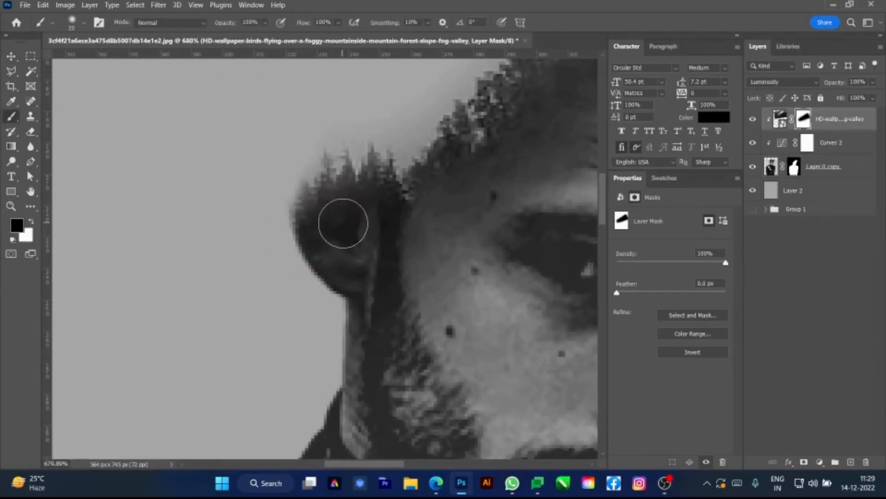
pyautogui.press('x')
pyautogui.moveTo(342, 213)
pyautogui.mouseDown()
pyautogui.moveTo(343, 242)
pyautogui.moveTo(362, 192)
pyautogui.moveTo(355, 250)
pyautogui.moveTo(376, 198)
pyautogui.mouseUp()
pyautogui.moveTo(347, 264); pyautogui.dragTo(360, 251)
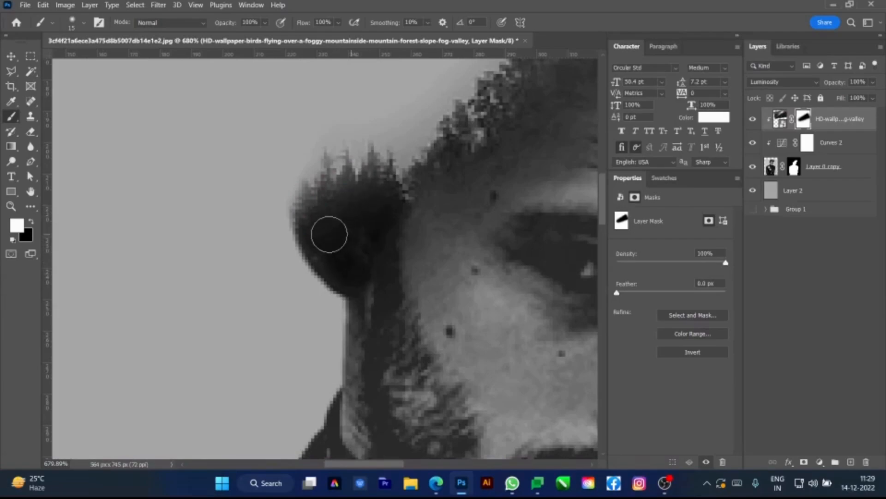
# - Paint black on the mountain layer's mask with a large soft brush at 60% opacity to clear the dark overlay from the temple and cheek
pyautogui.scroll(-8, 329, 234)
pyautogui.scroll(2, 358, 291)
pyautogui.scroll(-2, 359, 291)
pyautogui.press('v')
pyautogui.scroll(2, 385, 295)
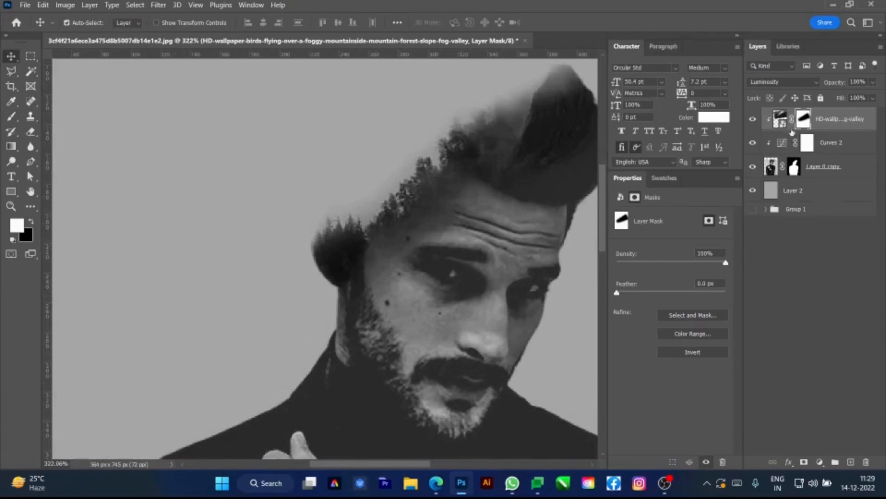
pyautogui.press('b')
pyautogui.press('x')
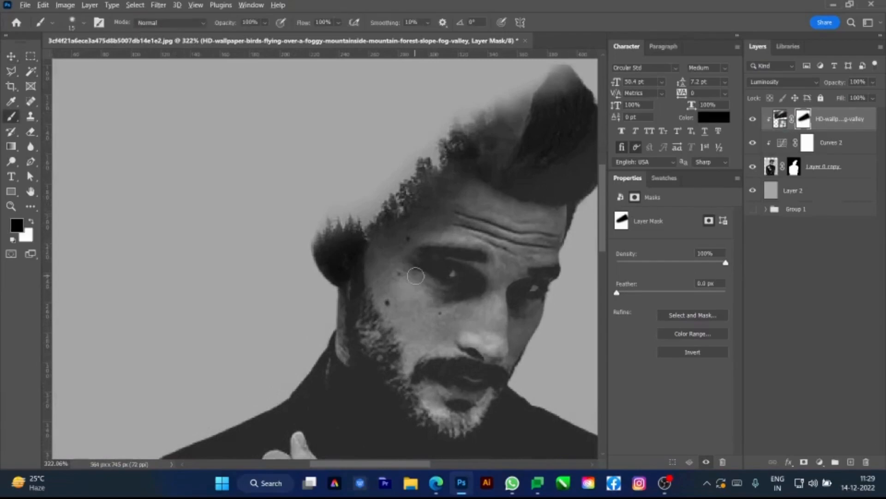
pyautogui.moveTo(490, 206); pyautogui.dragTo(356, 317)
pyautogui.hotkey('ctrl', 'z')
pyautogui.moveTo(432, 280)
pyautogui.mouseDown()
pyautogui.moveTo(500, 99)
pyautogui.moveTo(571, 181)
pyautogui.moveTo(478, 299)
pyautogui.mouseUp()
pyautogui.moveTo(414, 328)
pyautogui.mouseDown()
pyautogui.moveTo(446, 328)
pyautogui.moveTo(467, 248)
pyautogui.mouseUp()
pyautogui.press('6')
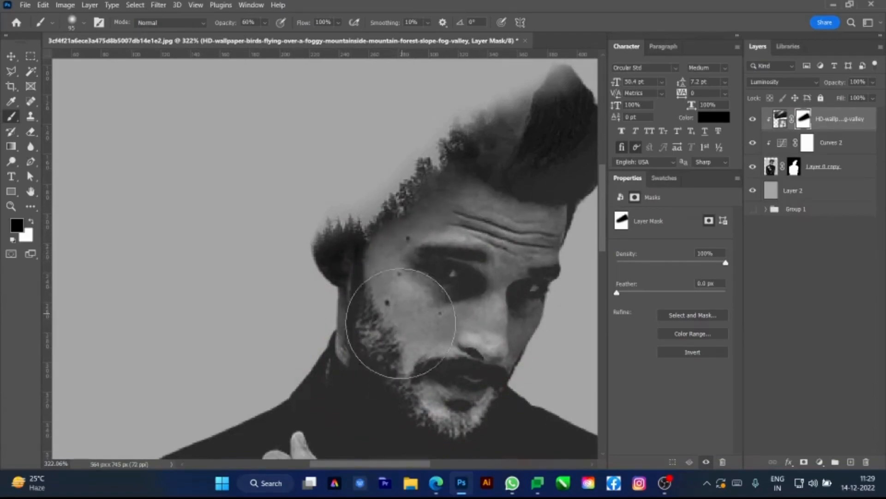
# - Hide the interface panels and examine the finished blend around the hair, ear and face
pyautogui.moveTo(374, 389); pyautogui.dragTo(399, 207)
pyautogui.scroll(-3, 398, 207)
pyautogui.moveTo(382, 282); pyautogui.dragTo(407, 275)
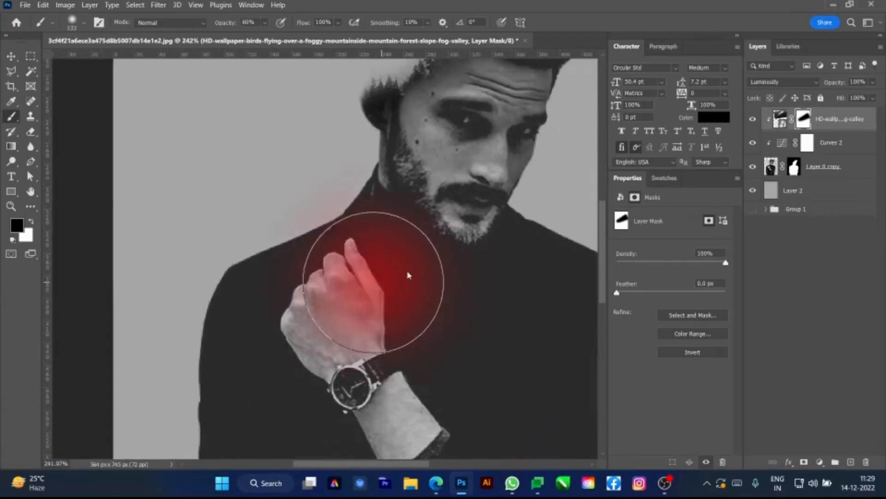
pyautogui.scroll(-3, 379, 319)
pyautogui.press('v')
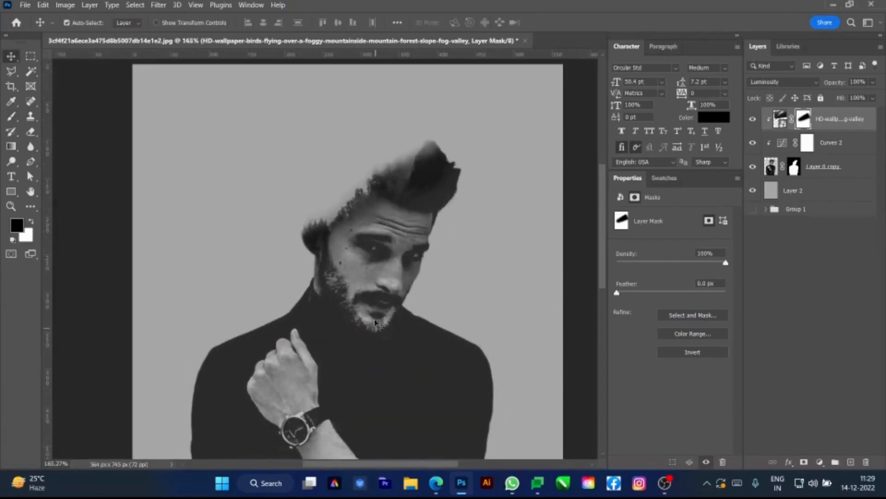
pyautogui.press('Tab')
pyautogui.scroll(-2, 374, 314)
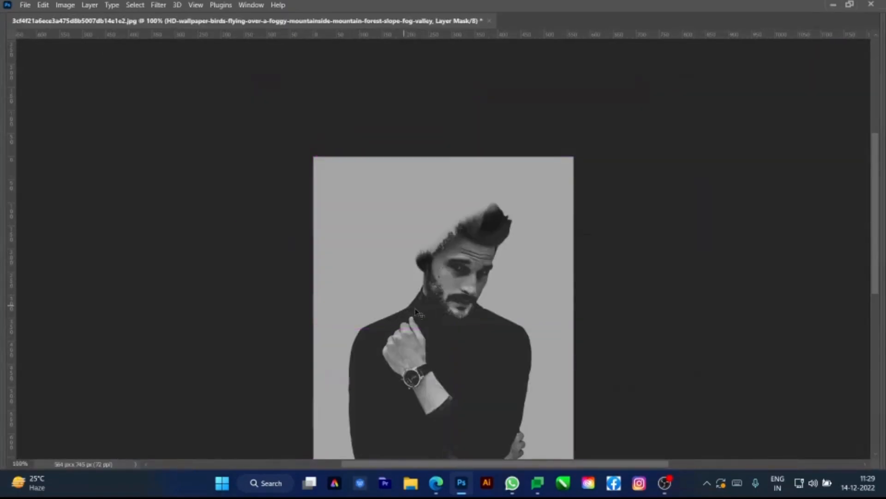
pyautogui.scroll(5, 438, 304)
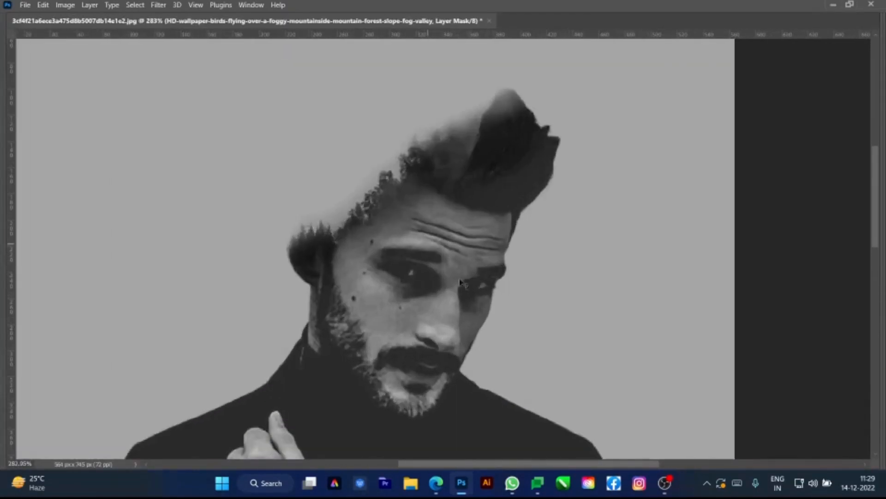
pyautogui.moveTo(401, 354); pyautogui.dragTo(405, 297)
pyautogui.scroll(2, 404, 297)
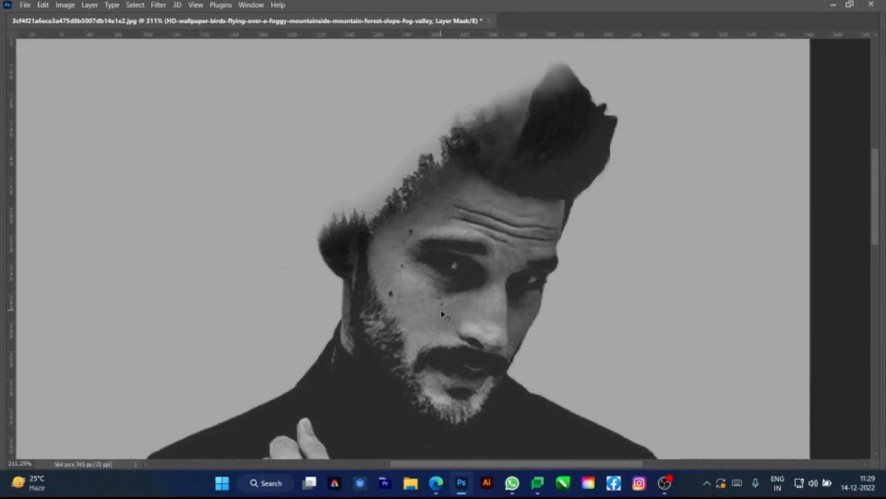
pyautogui.moveTo(395, 364); pyautogui.dragTo(415, 382)
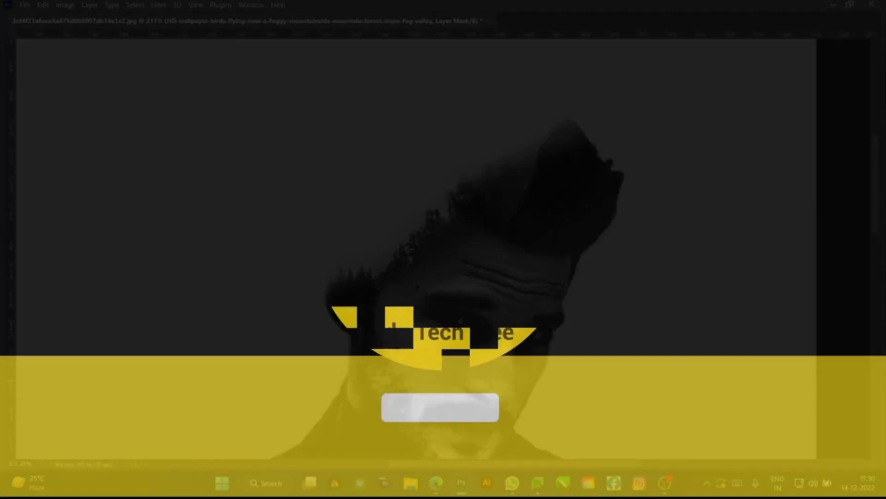